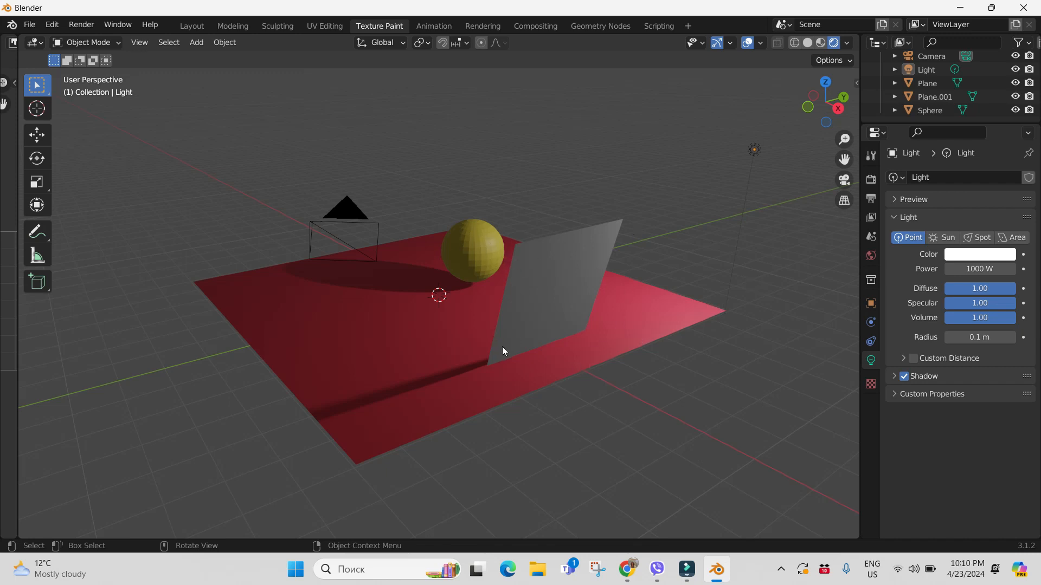
Select the upright grey plane and add a Shading workspace from the general workspace presets
{"action": "left_click_drag", "start_coordinate": [826, 102], "coordinate": [874, 115]}
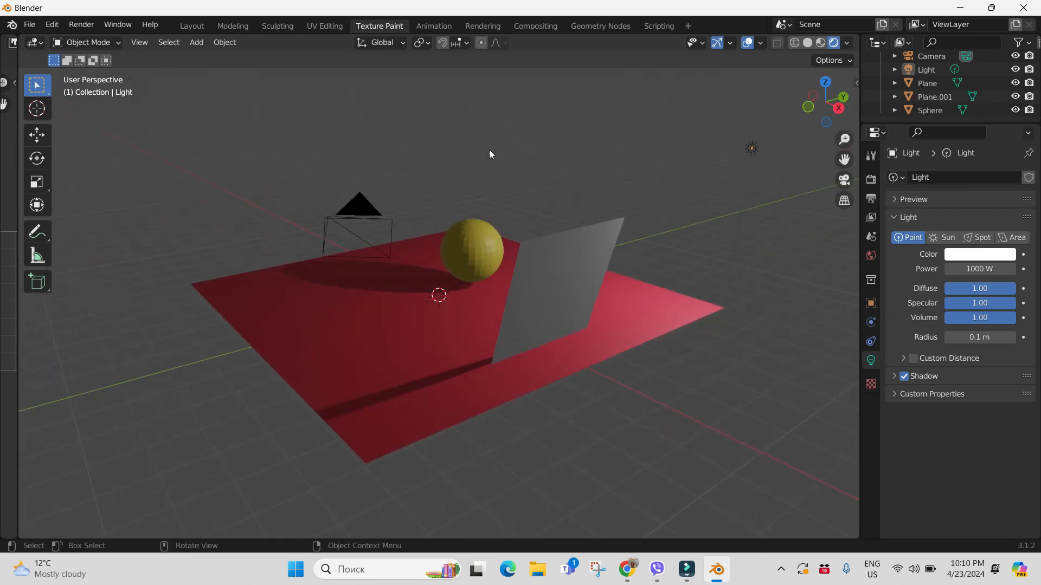
{"action": "left_click", "coordinate": [548, 296]}
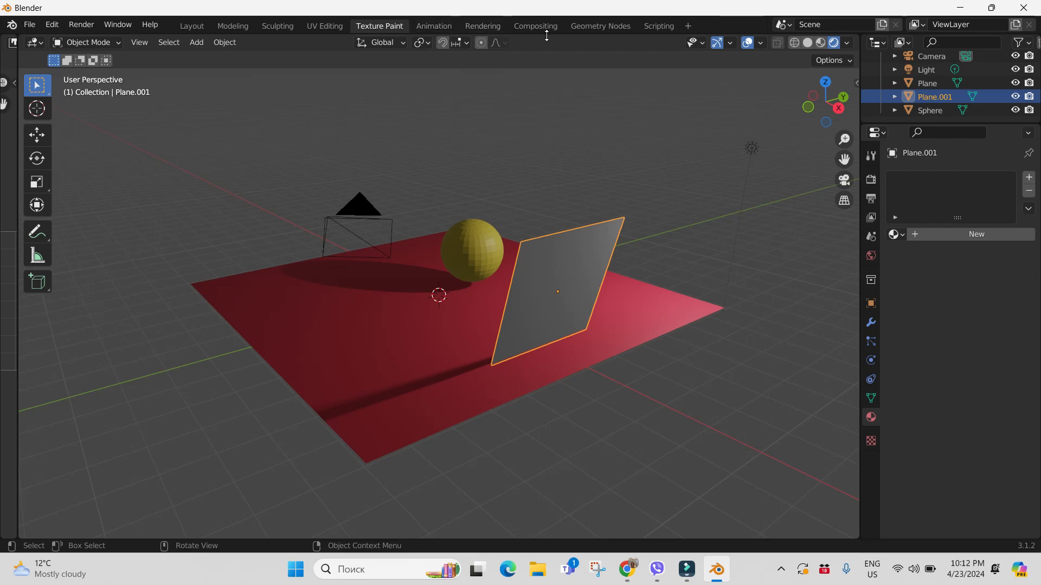
{"action": "left_click", "coordinate": [688, 25]}
{"action": "mouse_move", "coordinate": [696, 51]}
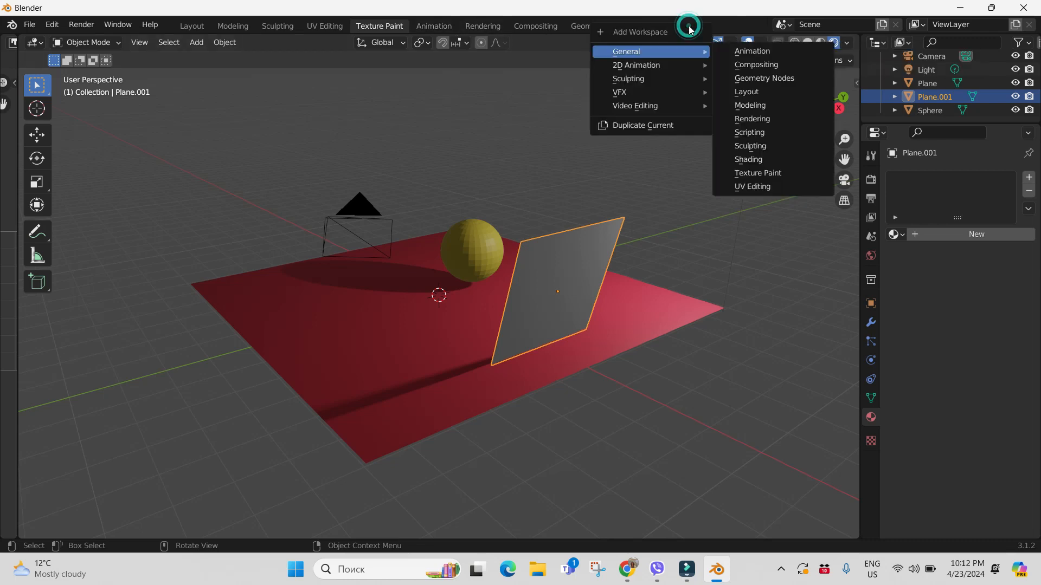
{"action": "left_click", "coordinate": [765, 160]}
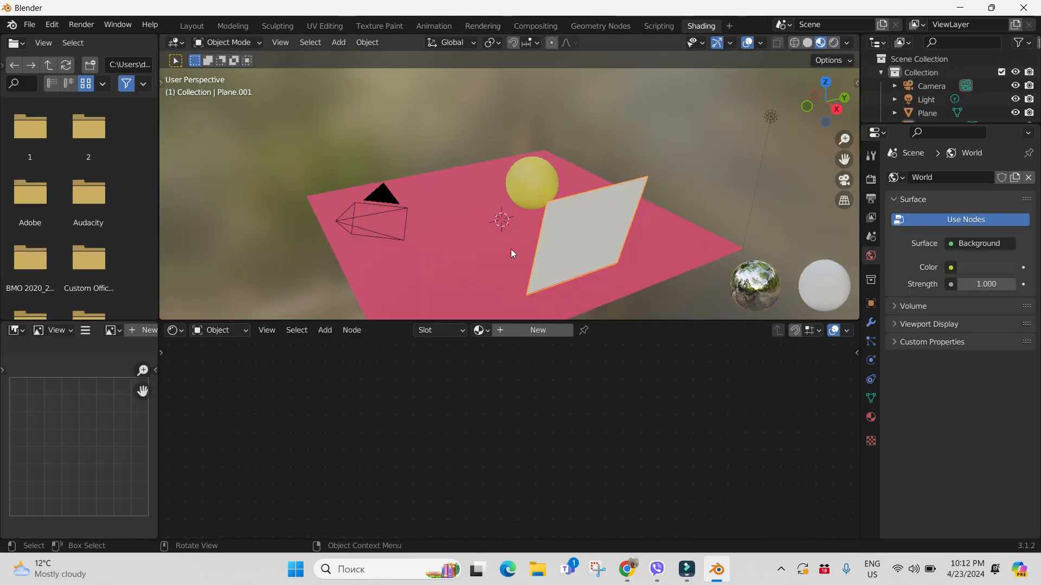
Create a new material for the upright plane and brighten its base color to a value of about 0.952
{"action": "left_click", "coordinate": [544, 332]}
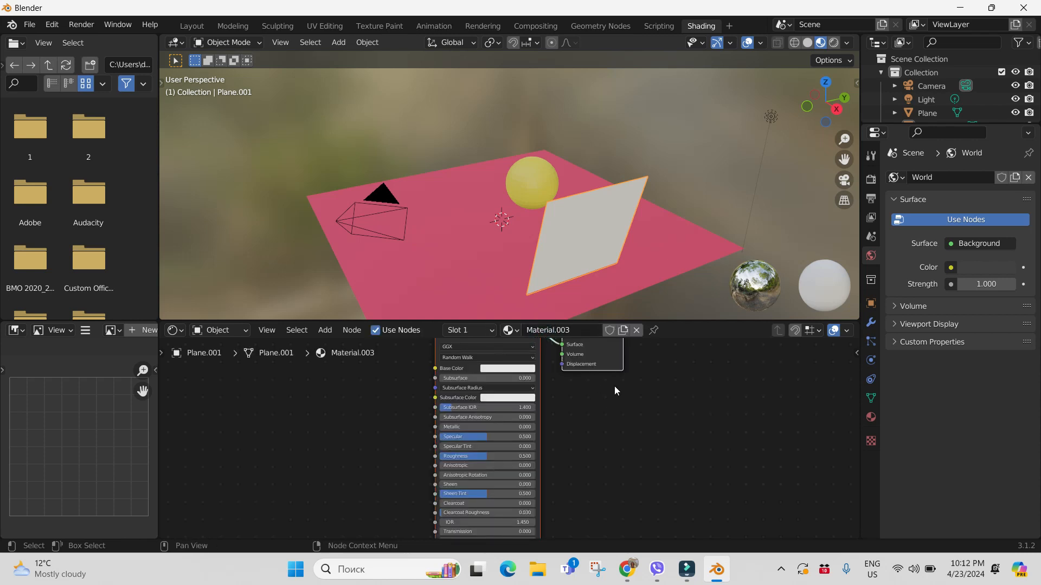
{"action": "key", "text": "Home"}
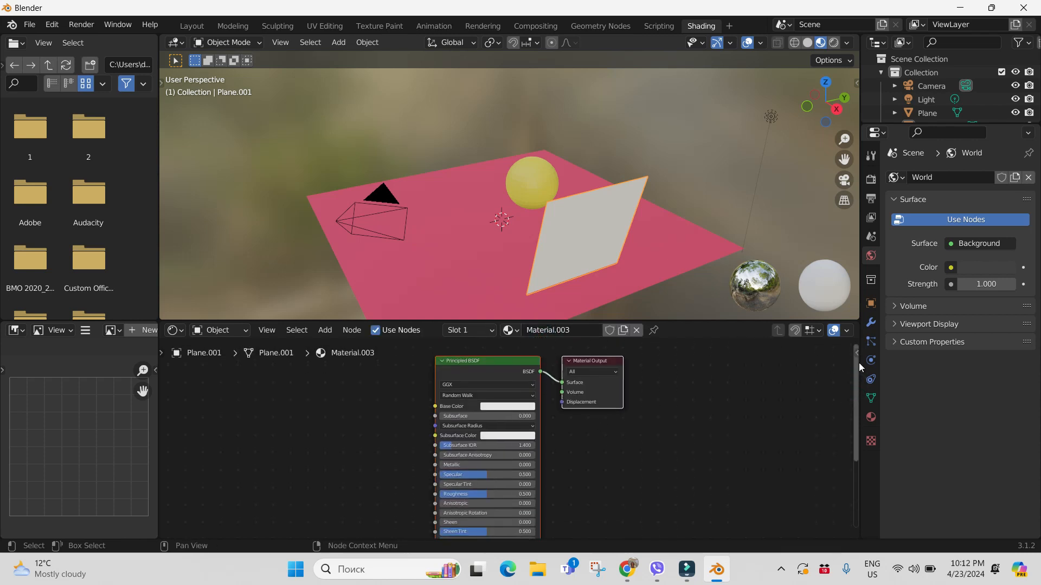
{"action": "scroll", "coordinate": [607, 413], "scroll_direction": "up", "scroll_amount": 3}
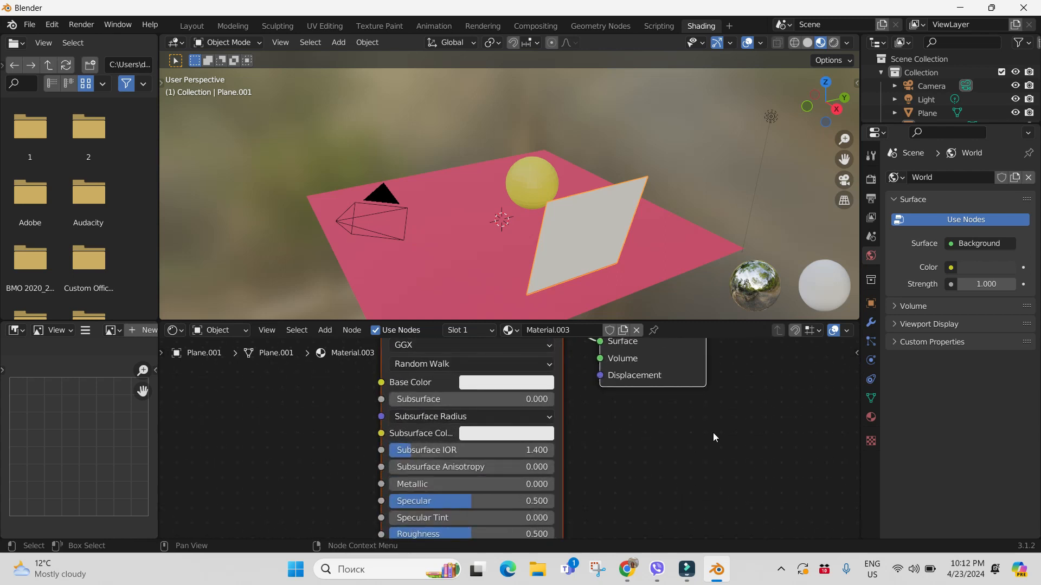
{"action": "left_click_drag", "start_coordinate": [856, 374], "coordinate": [845, 341]}
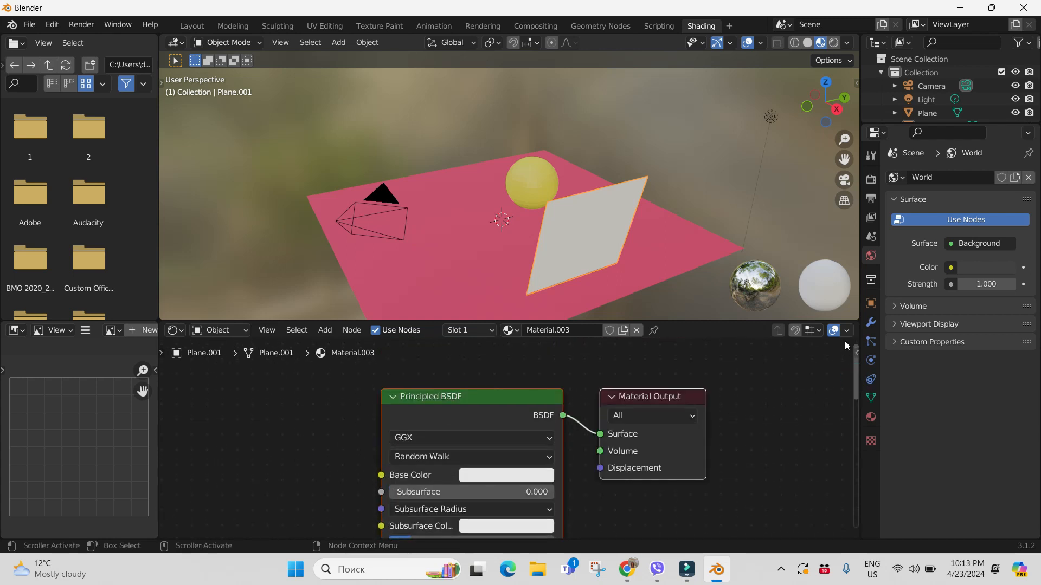
{"action": "left_click_drag", "start_coordinate": [844, 342], "coordinate": [863, 398]}
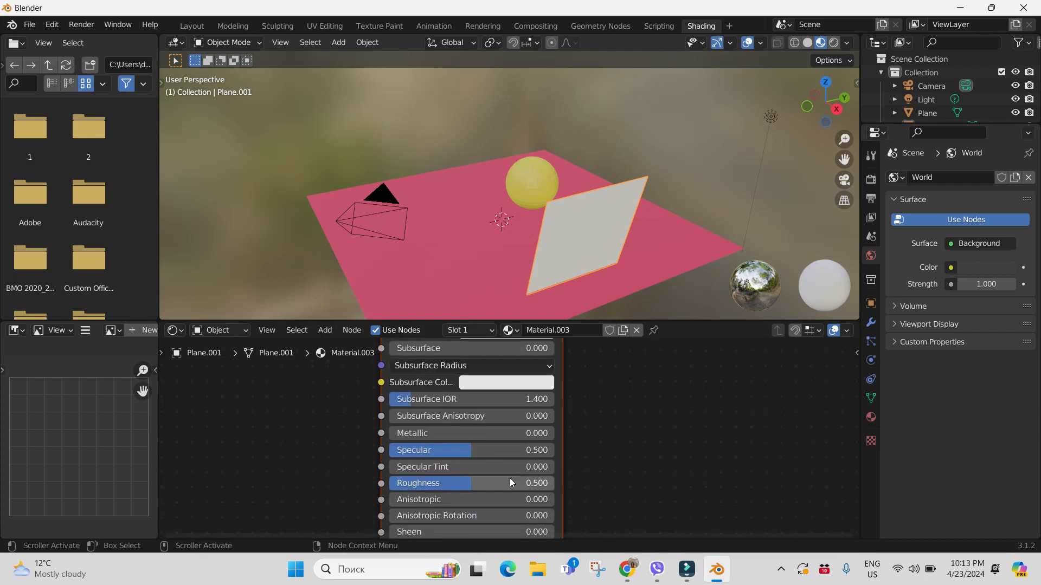
{"action": "scroll", "coordinate": [497, 350], "scroll_direction": "up", "scroll_amount": 2}
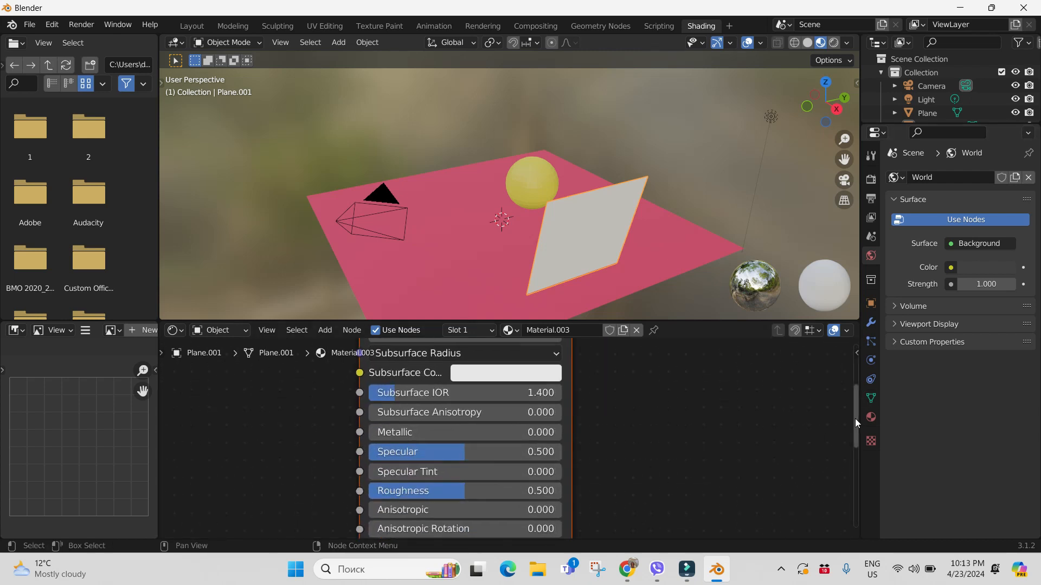
{"action": "left_click_drag", "start_coordinate": [855, 420], "coordinate": [848, 385]}
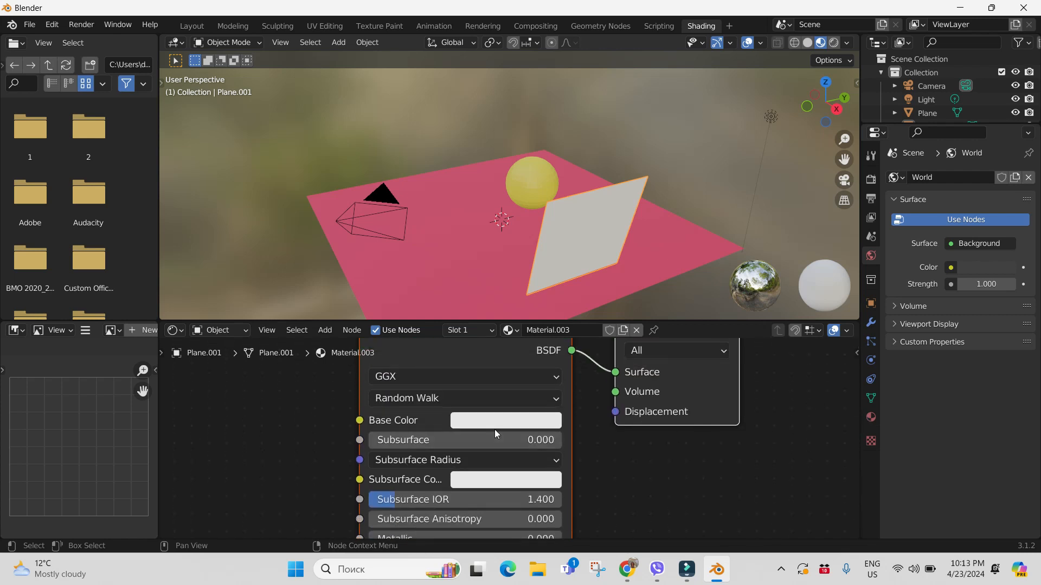
{"action": "left_click", "coordinate": [459, 421]}
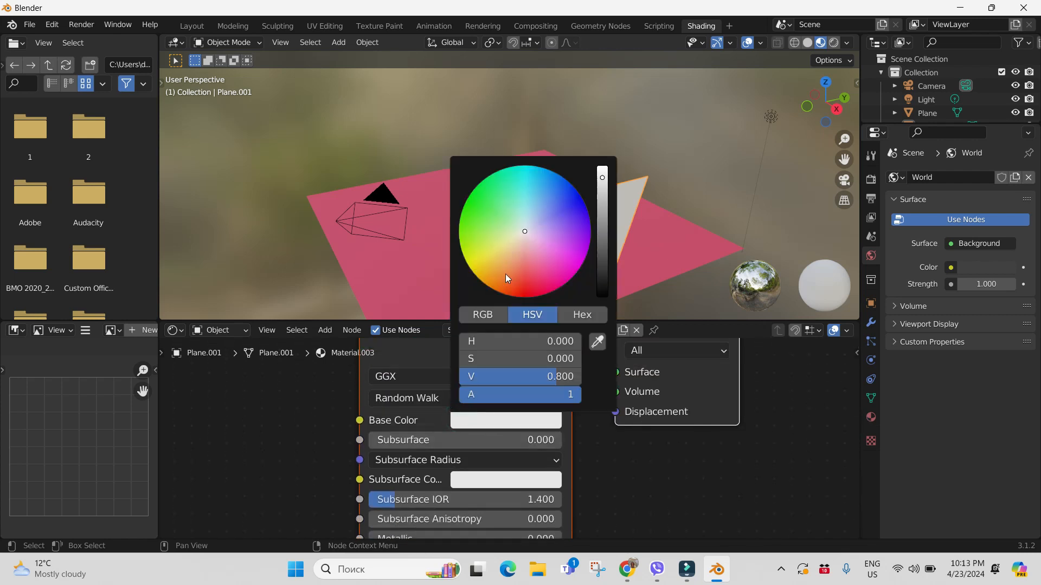
{"action": "left_click", "coordinate": [602, 173]}
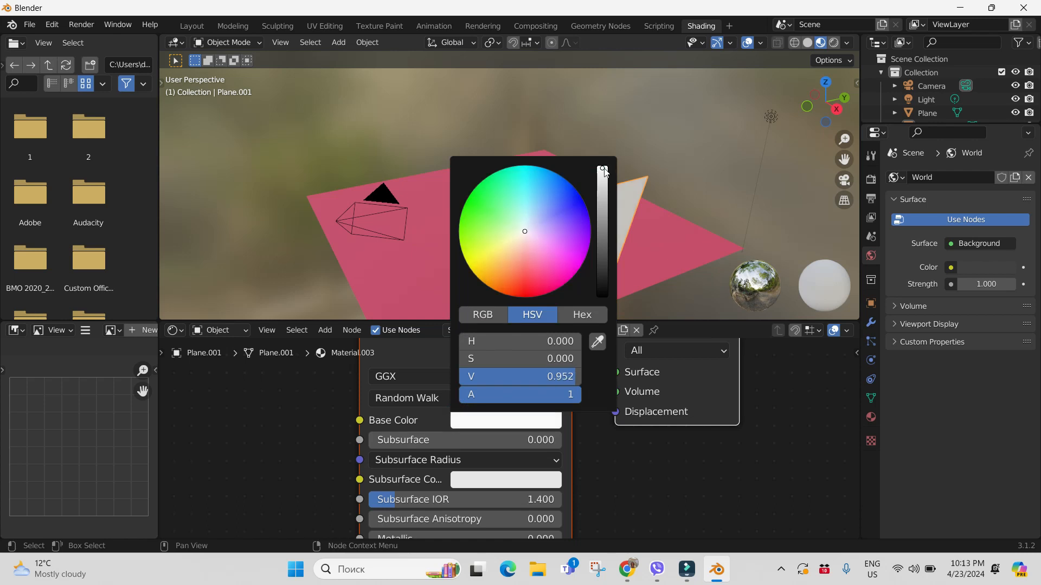
Set the Principled BSDF's Specular to 0.3 and Roughness to 0.001
{"action": "scroll", "coordinate": [628, 464], "scroll_direction": "down", "scroll_amount": 1}
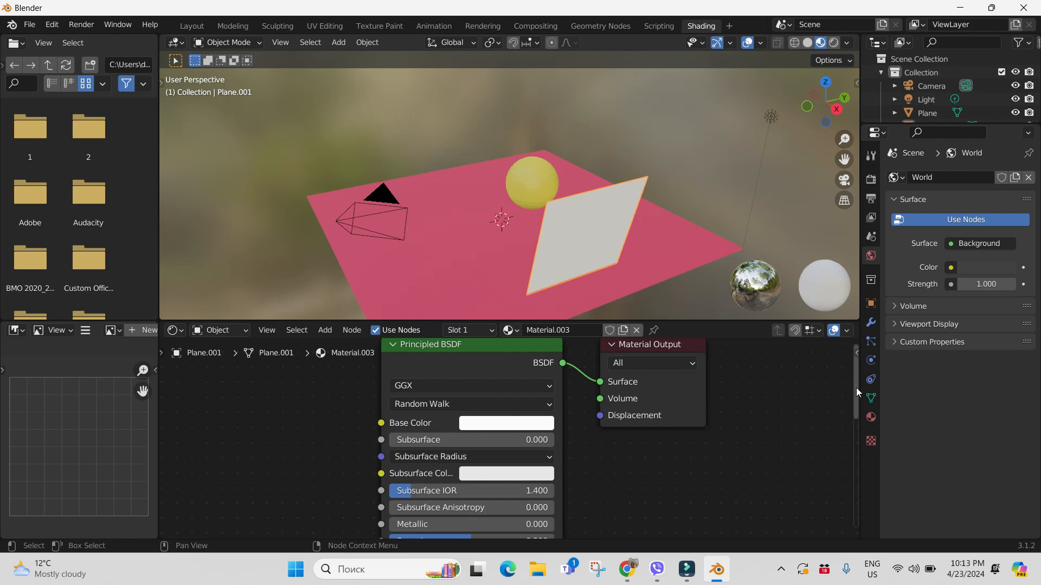
{"action": "left_click_drag", "start_coordinate": [856, 388], "coordinate": [866, 431]}
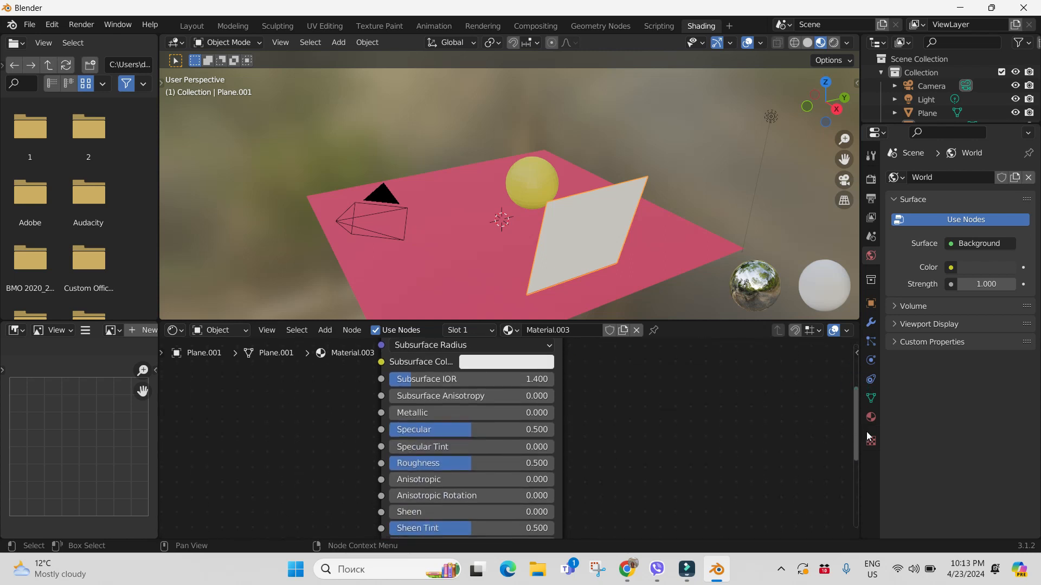
{"action": "left_click", "coordinate": [537, 430]}
{"action": "left_click", "coordinate": [429, 432]}
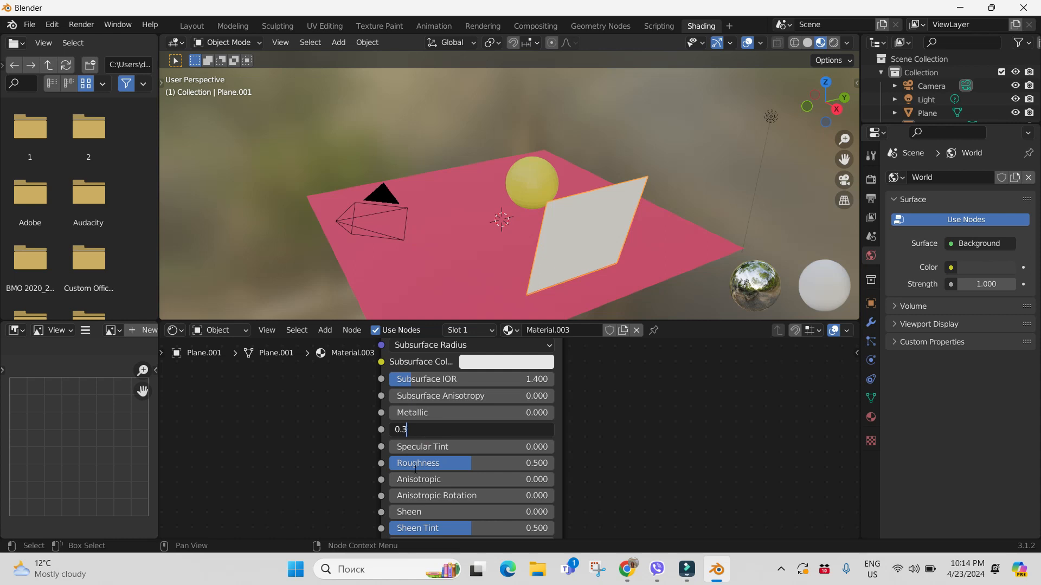
{"action": "left_click", "coordinate": [542, 464]}
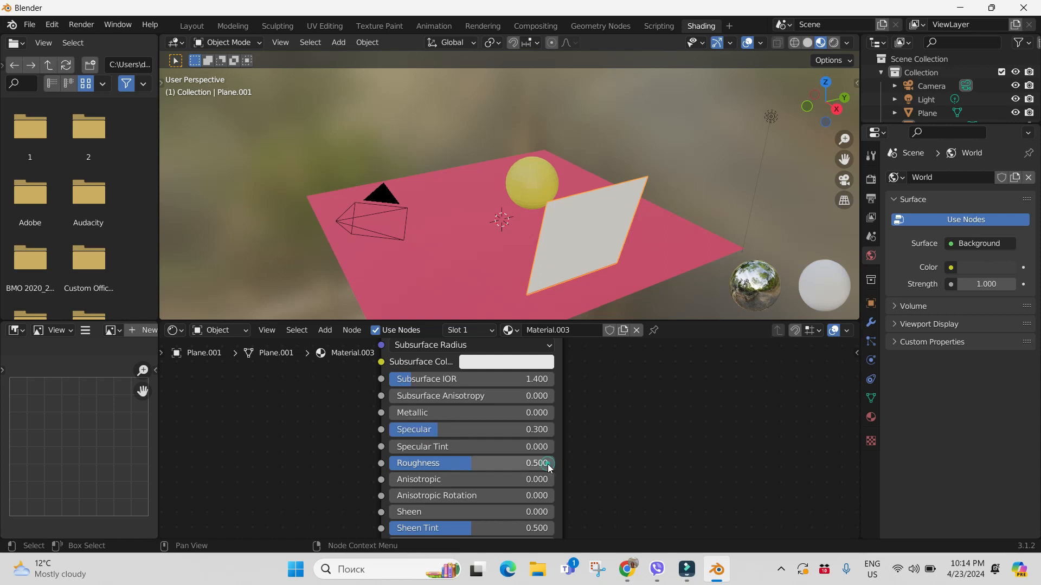
{"action": "left_click", "coordinate": [543, 464]}
{"action": "left_click", "coordinate": [425, 464]}
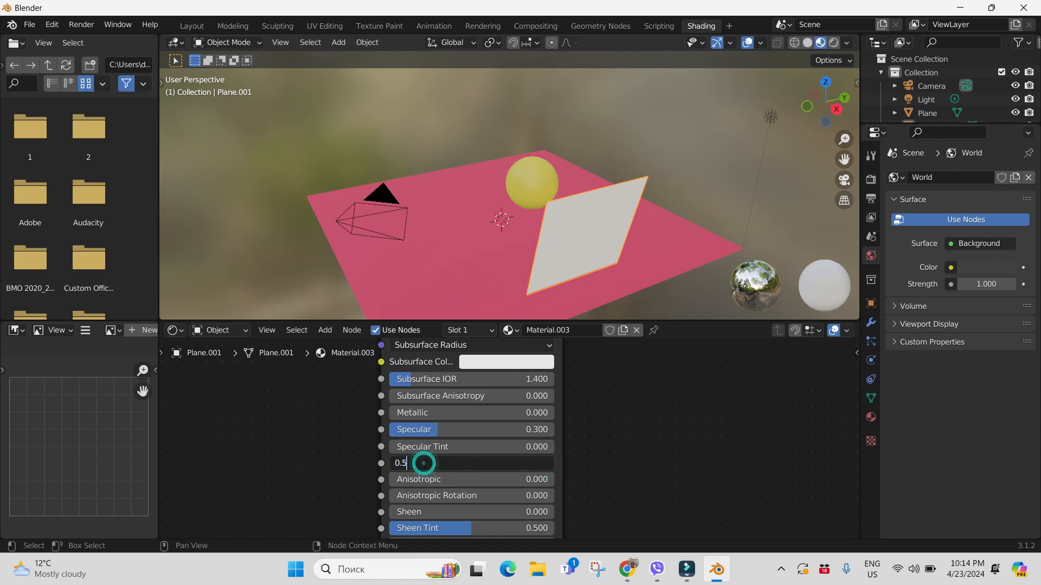
{"action": "key", "text": "BackSpace"}
{"action": "type", "text": "001"}
{"action": "left_click", "coordinate": [578, 472]}
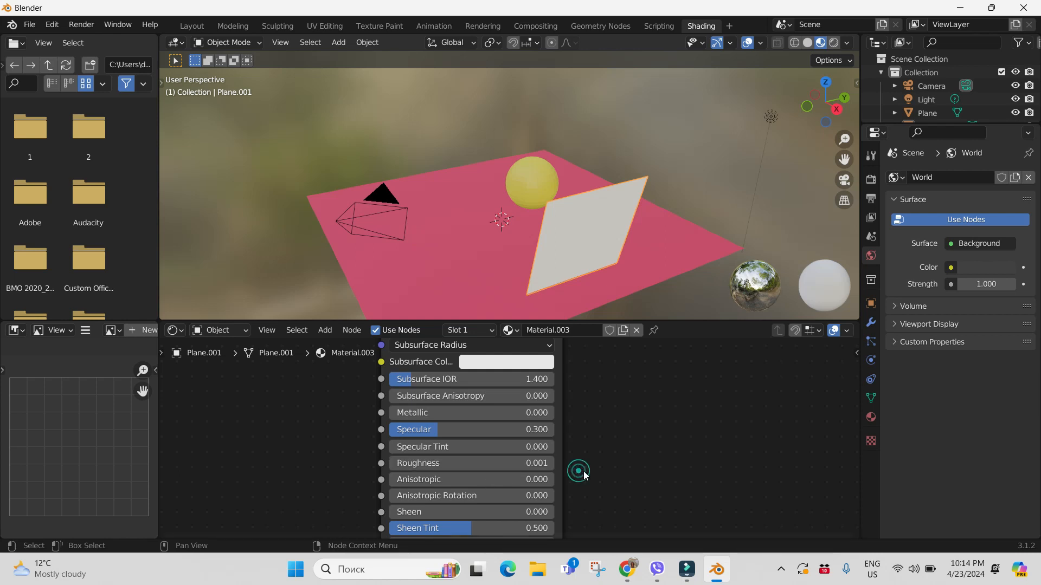
Set the Principled BSDF's Transmission to 0.8
{"action": "scroll", "coordinate": [580, 473], "scroll_direction": "down", "scroll_amount": 1}
{"action": "left_click_drag", "start_coordinate": [855, 395], "coordinate": [862, 437]}
{"action": "left_click", "coordinate": [524, 480]}
{"action": "type", "text": "0.5"}
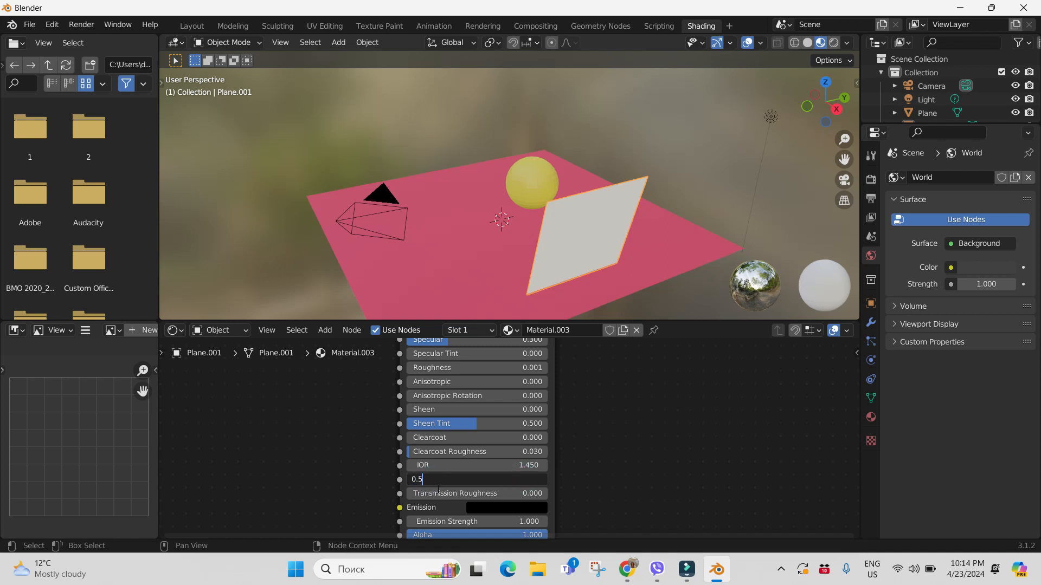
{"action": "key", "text": "BackSpace"}
{"action": "type", "text": "8"}
{"action": "left_click", "coordinate": [647, 503]}
{"action": "scroll", "coordinate": [685, 461], "scroll_direction": "down", "scroll_amount": 2}
{"action": "scroll", "coordinate": [685, 461], "scroll_direction": "up", "scroll_amount": 3}
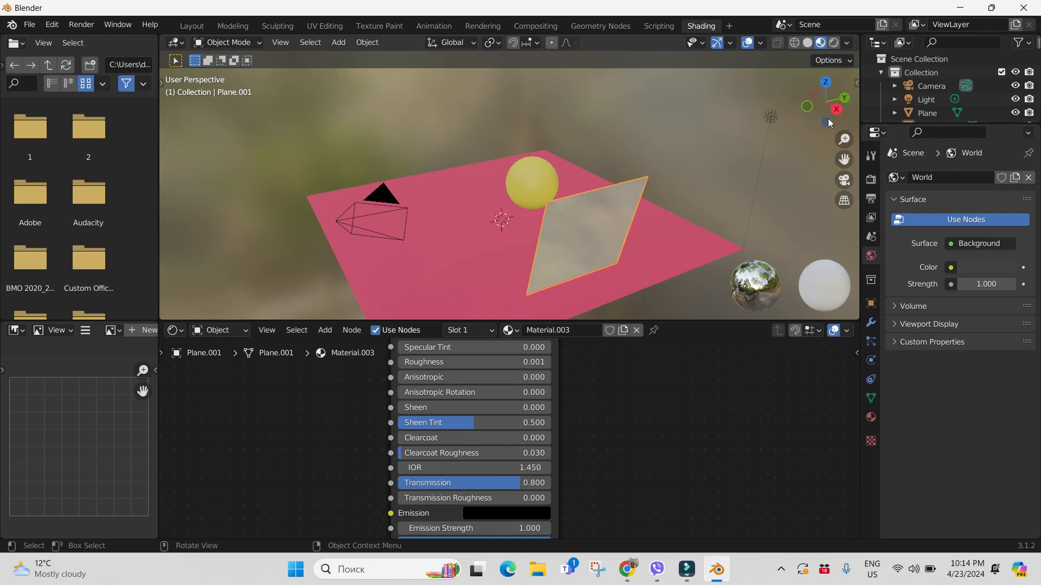
Switch the render engine to Cycles and show the viewport in Rendered shading, looking at the sphere through the upright plane
{"action": "left_click", "coordinate": [871, 182]}
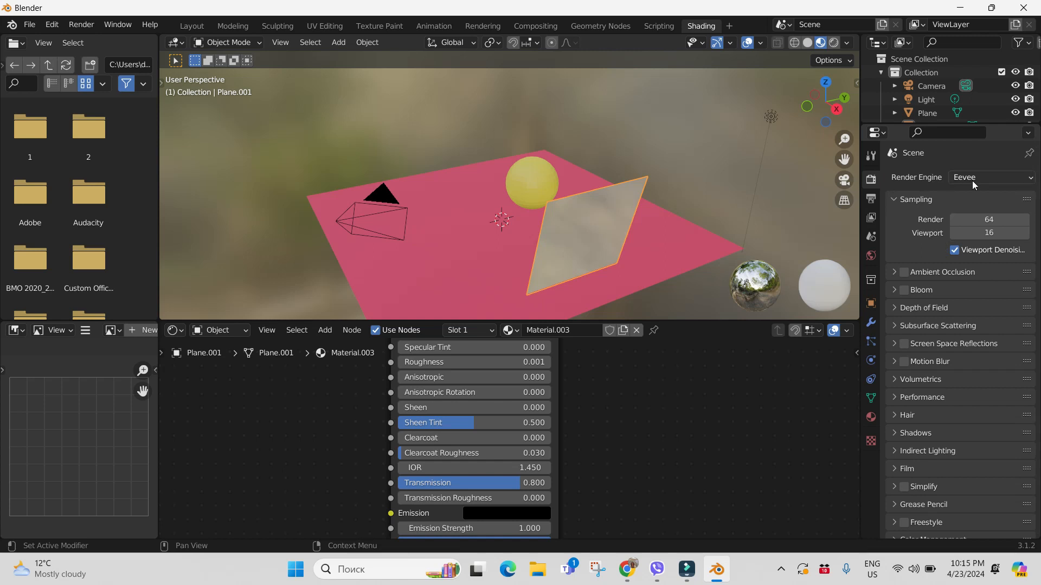
{"action": "left_click", "coordinate": [1030, 177]}
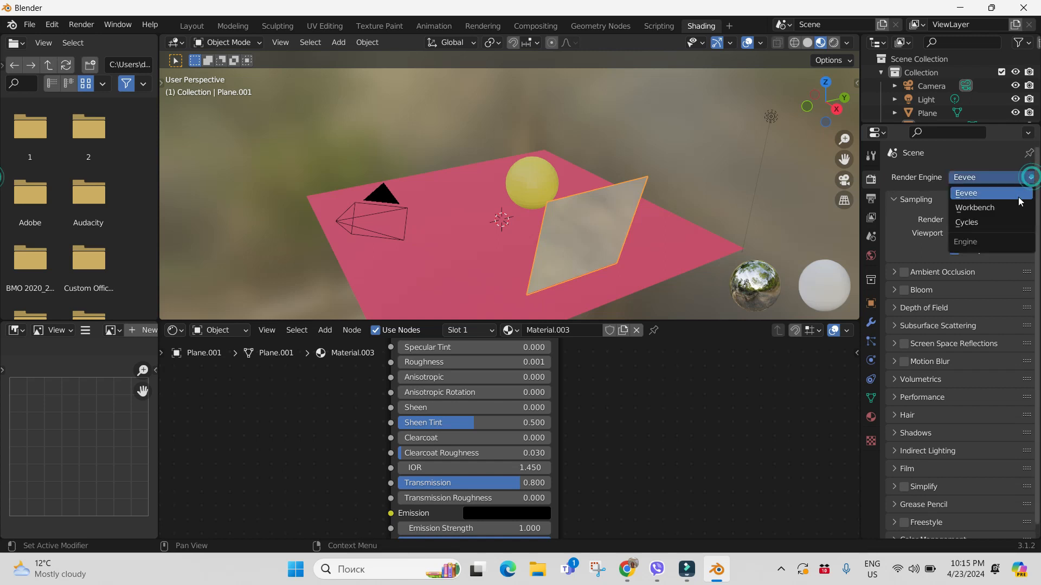
{"action": "left_click", "coordinate": [1005, 223]}
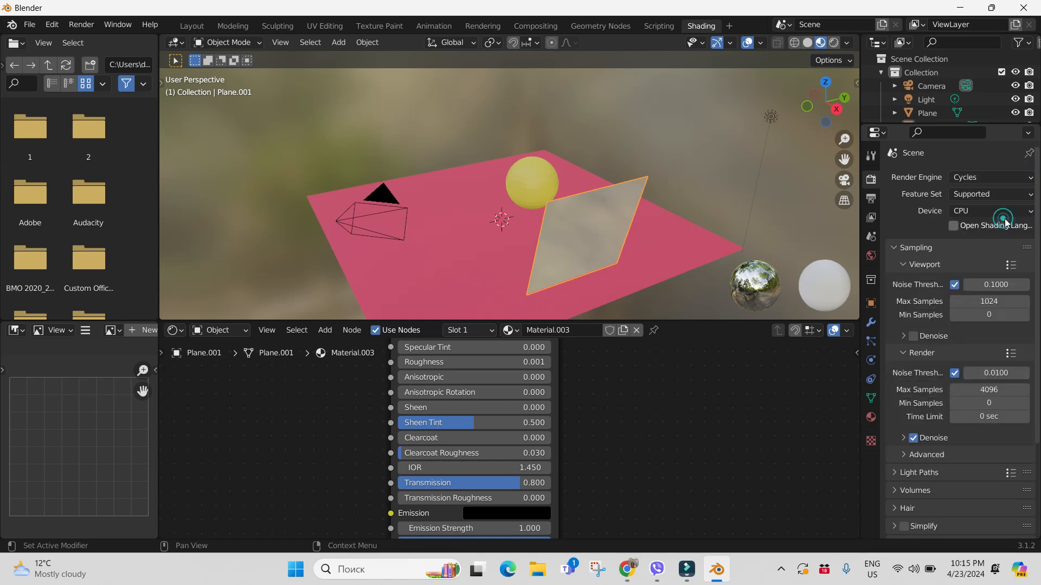
{"action": "left_click", "coordinate": [834, 42]}
{"action": "scroll", "coordinate": [790, 122], "scroll_direction": "down", "scroll_amount": 3}
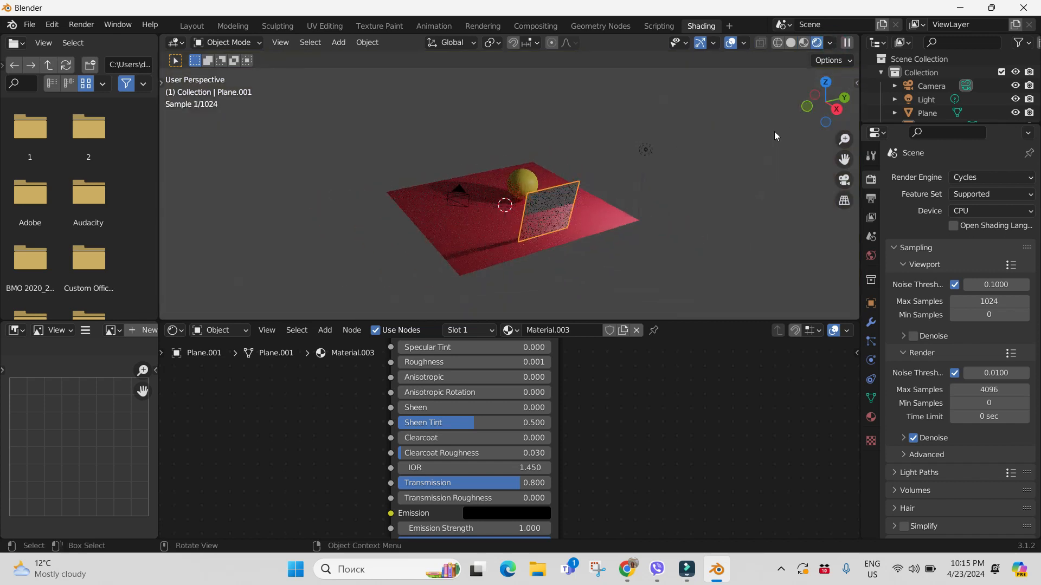
{"action": "left_click_drag", "start_coordinate": [841, 113], "coordinate": [769, 190]}
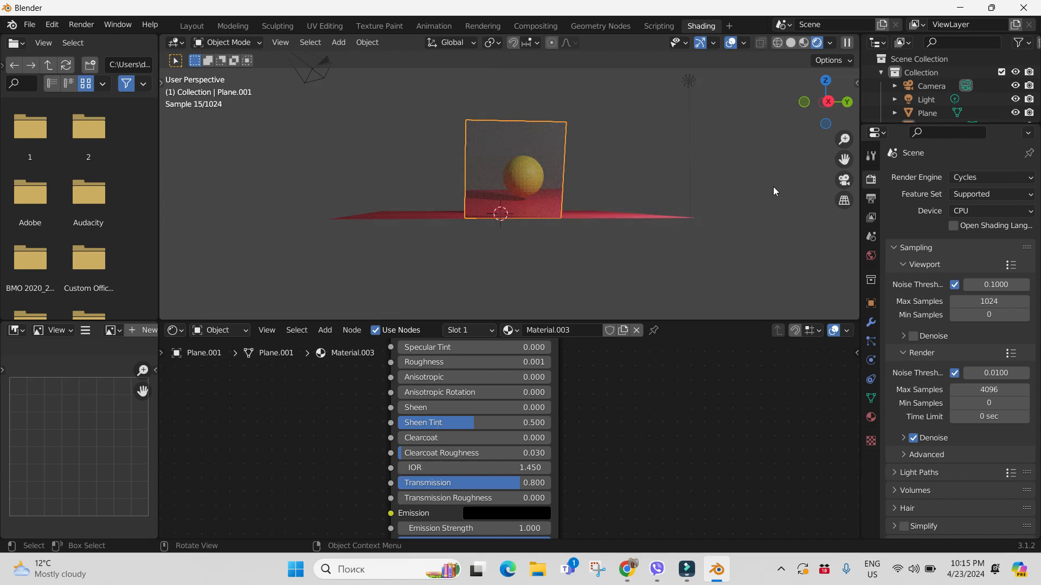
{"action": "scroll", "coordinate": [773, 187], "scroll_direction": "up", "scroll_amount": 4}
{"action": "scroll", "coordinate": [775, 185], "scroll_direction": "down", "scroll_amount": 1}
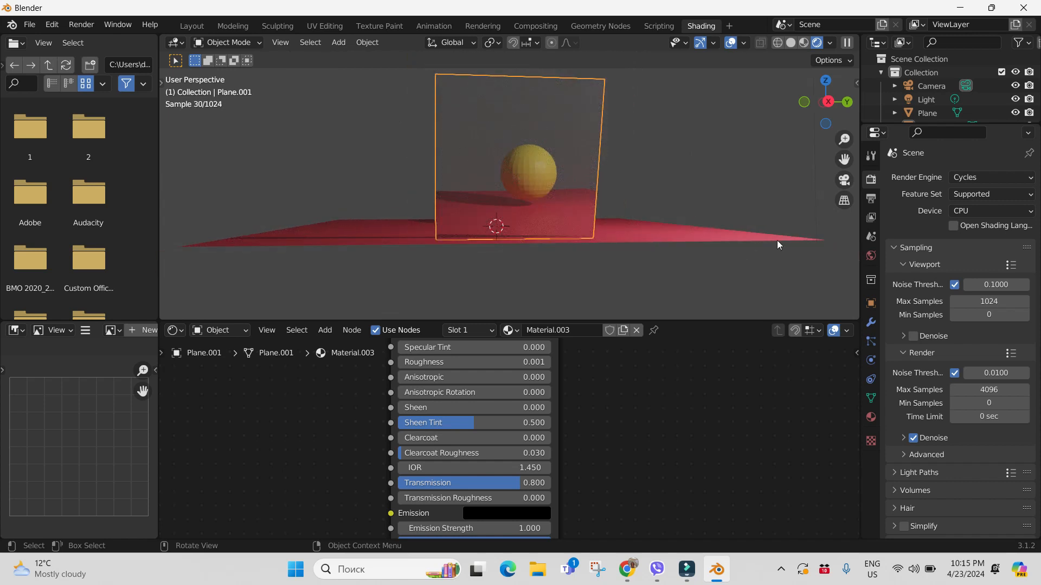
Raise the Principled BSDF's Transmission to 1 and check the sphere through the upright plane
{"action": "left_click", "coordinate": [535, 483]}
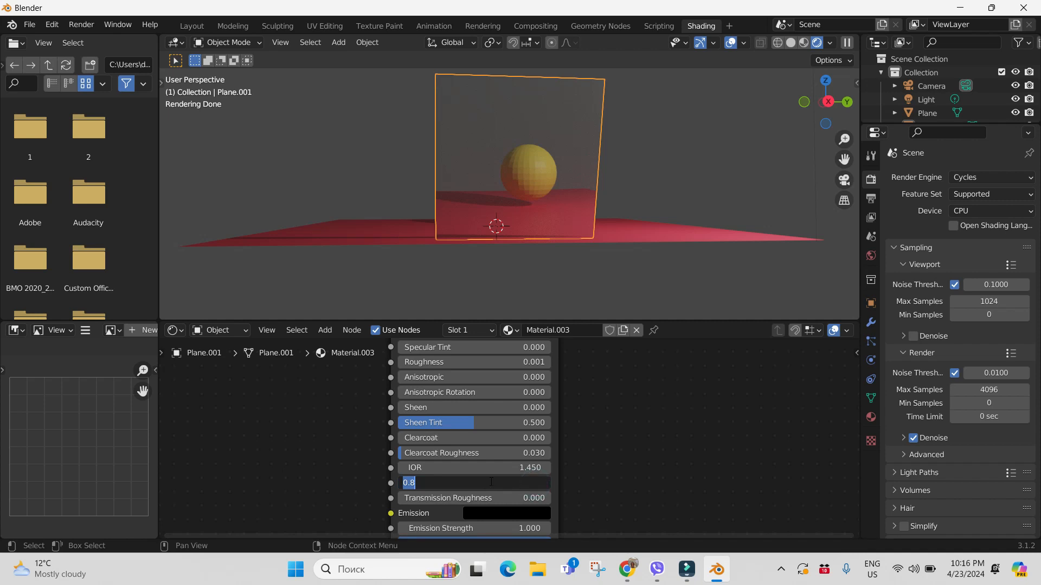
{"action": "key", "text": "BackSpace"}
{"action": "type", "text": "1"}
{"action": "key", "text": "Return"}
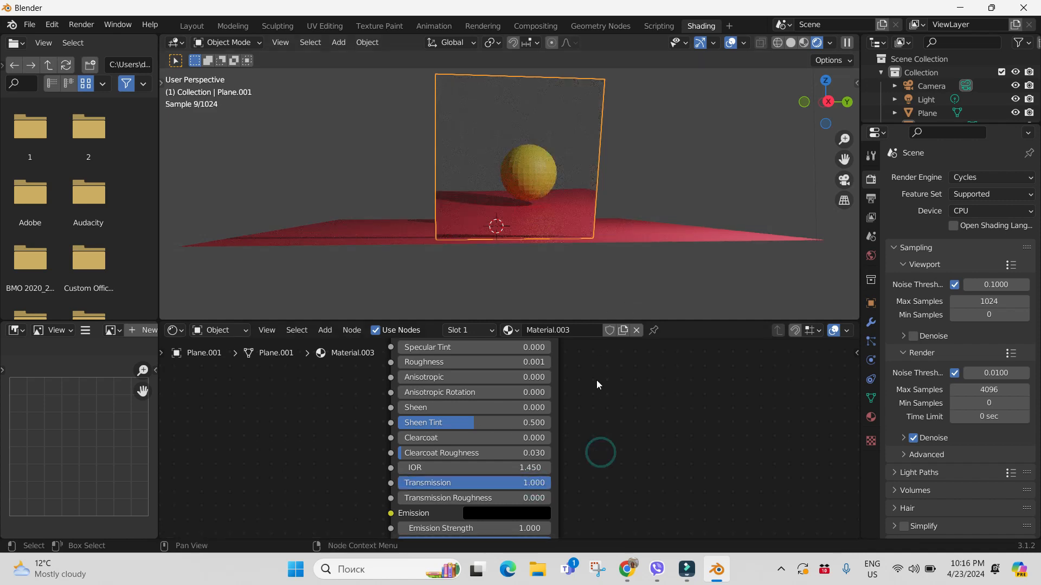
{"action": "scroll", "coordinate": [648, 158], "scroll_direction": "up", "scroll_amount": 4}
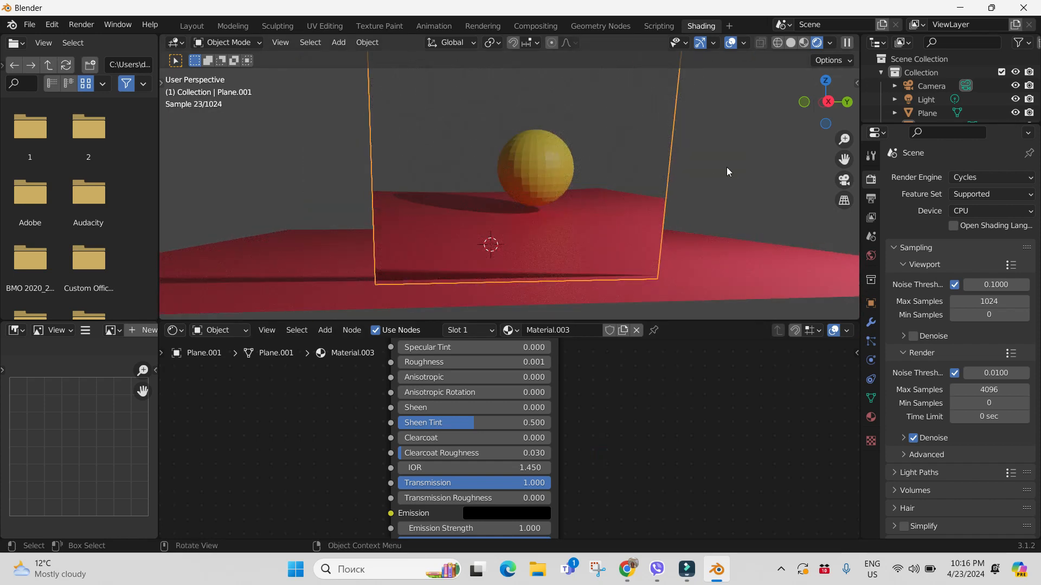
{"action": "scroll", "coordinate": [727, 171], "scroll_direction": "down", "scroll_amount": 4}
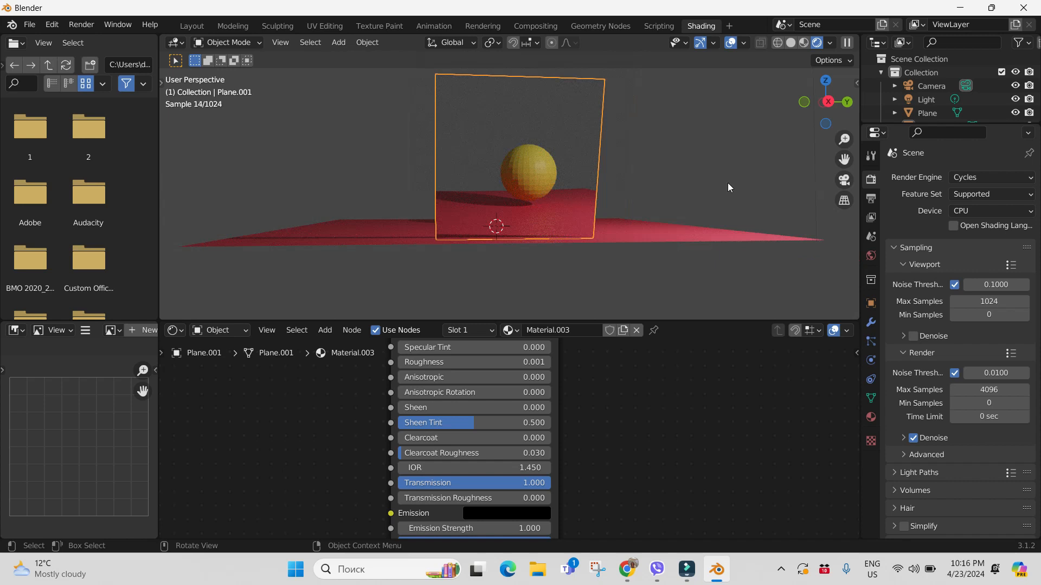
{"action": "left_click_drag", "start_coordinate": [857, 440], "coordinate": [847, 338]}
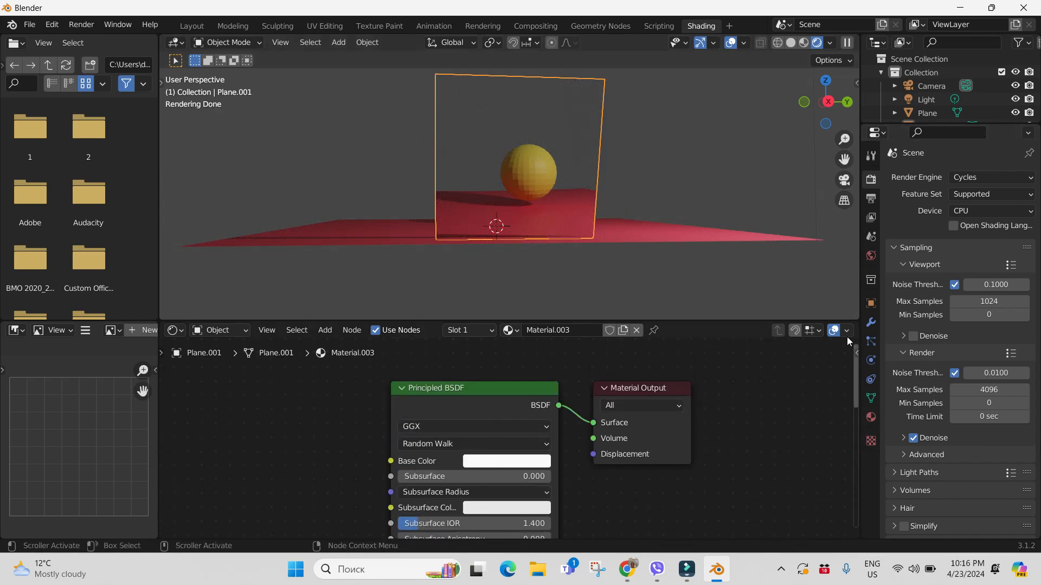
Undo the material edits and the Cycles switch, back to before the upright plane's material was created
{"action": "key", "text": "ctrl+z"}
{"action": "key", "text": "ctrl+z"}
{"action": "key", "text": "ctrl+z"}
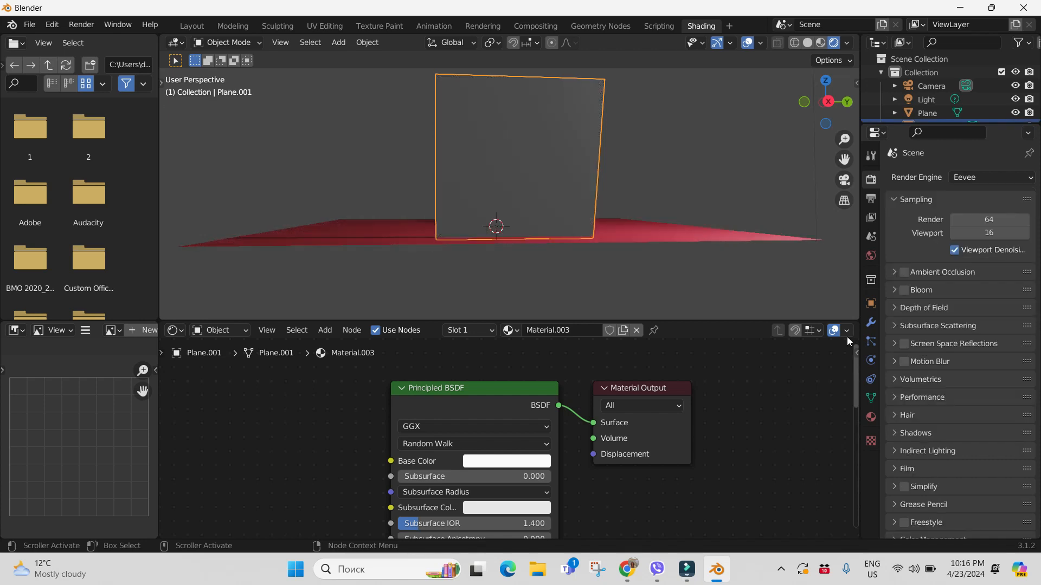
Create a new node-based material for the upright plane
{"action": "scroll", "coordinate": [629, 245], "scroll_direction": "up", "scroll_amount": 2}
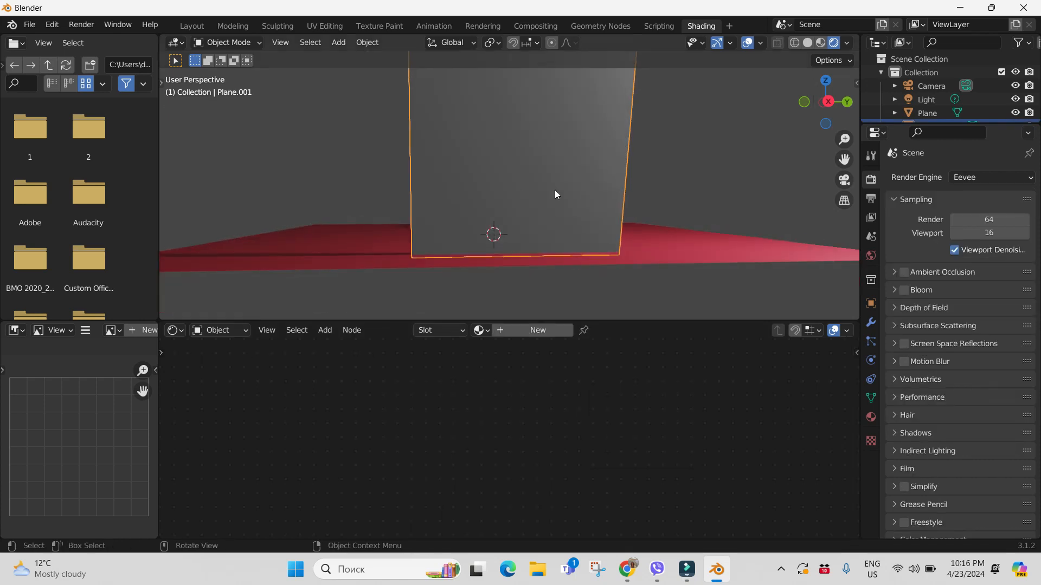
{"action": "left_click", "coordinate": [557, 329]}
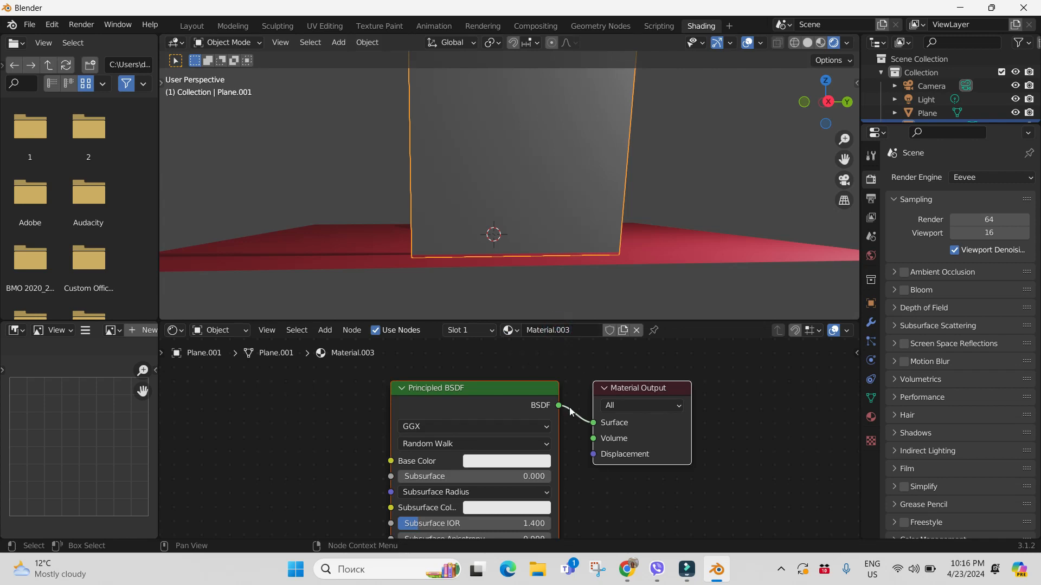
Delete the Principled BSDF node from the upright plane's material and add a Glass BSDF shader in its place
{"action": "right_click", "coordinate": [485, 385]}
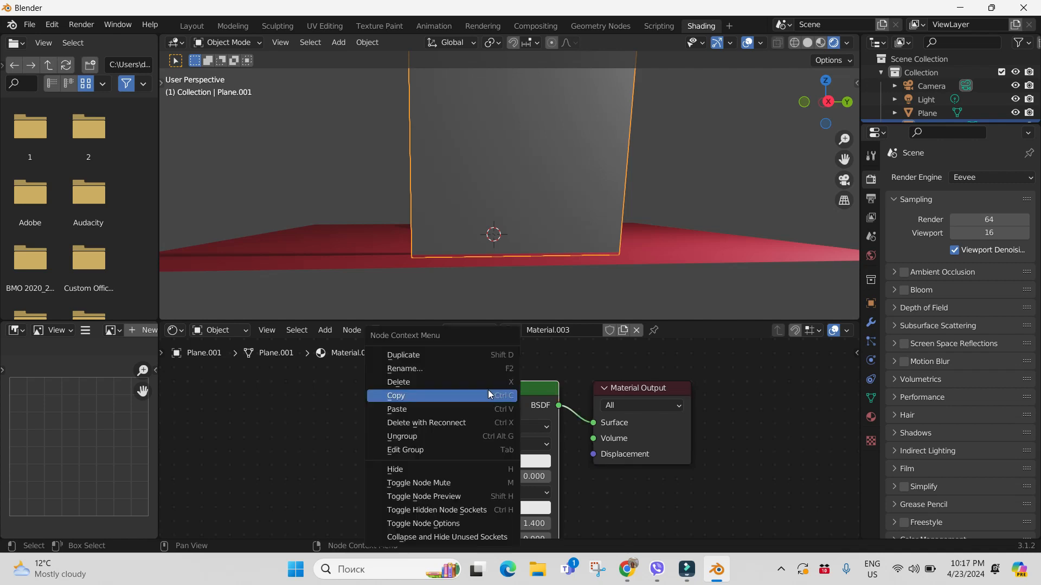
{"action": "left_click", "coordinate": [431, 381]}
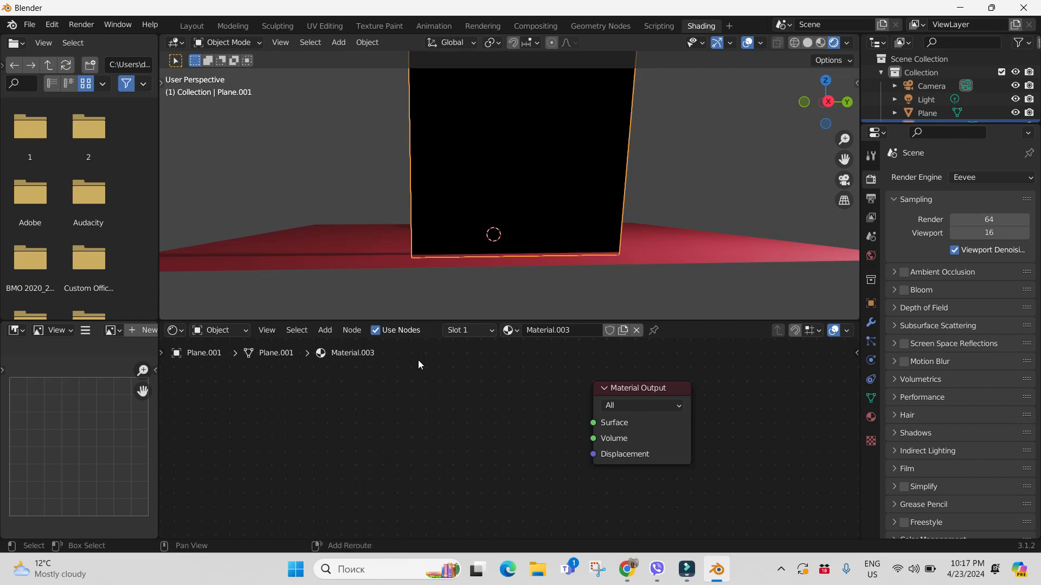
{"action": "key", "text": "shift+a"}
{"action": "mouse_move", "coordinate": [418, 362]}
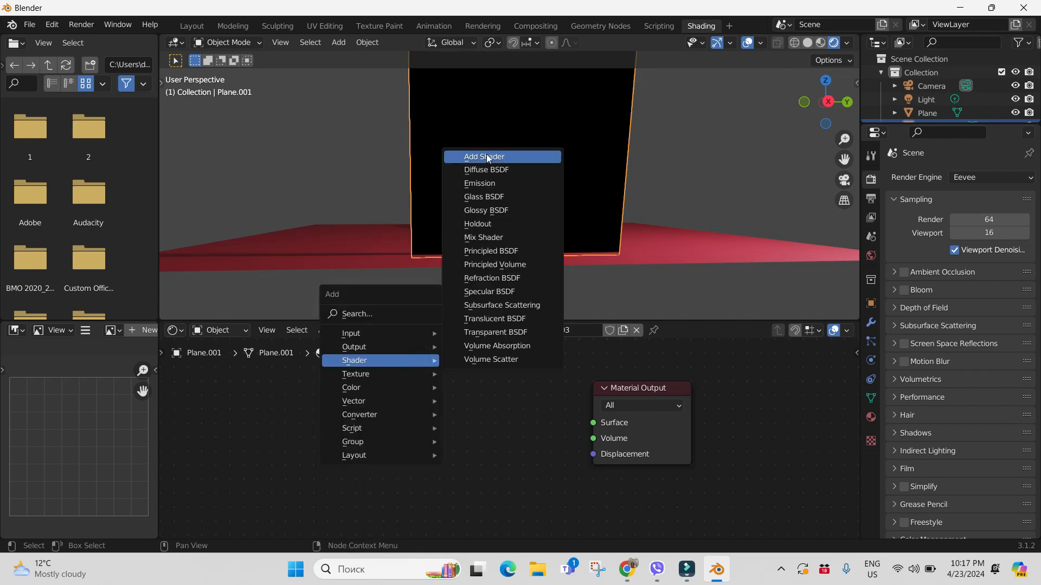
{"action": "left_click", "coordinate": [511, 196]}
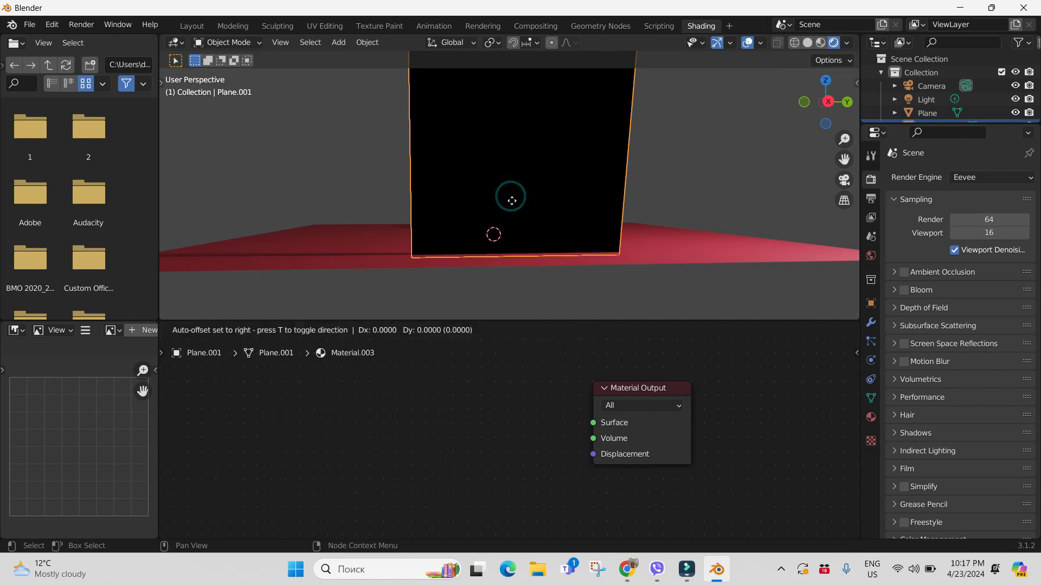
{"action": "left_click", "coordinate": [428, 378]}
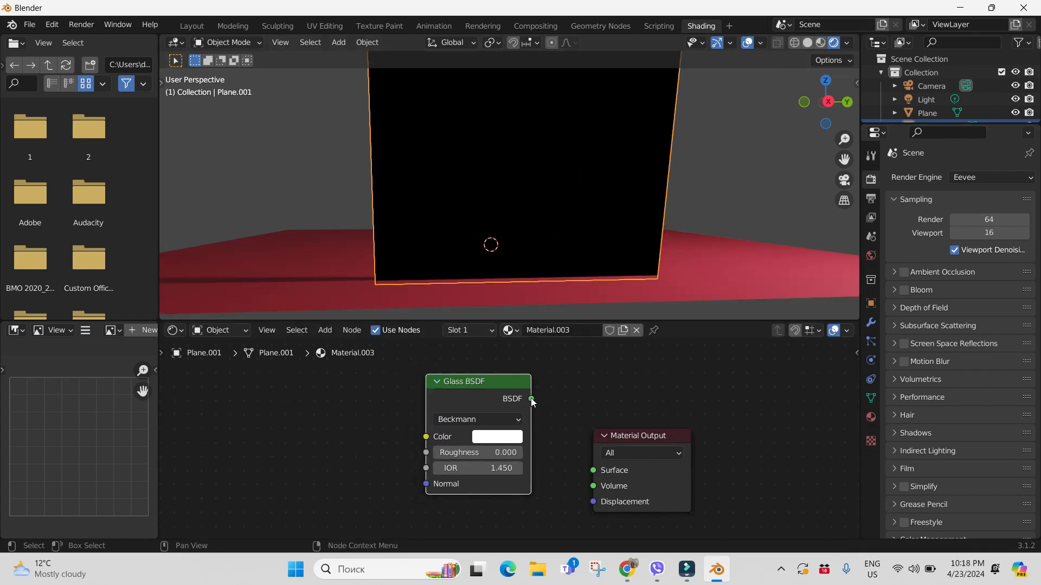
Connect the Glass BSDF node's BSDF output to the Surface input of the Material Output
{"action": "left_click_drag", "start_coordinate": [531, 398], "coordinate": [548, 416]}
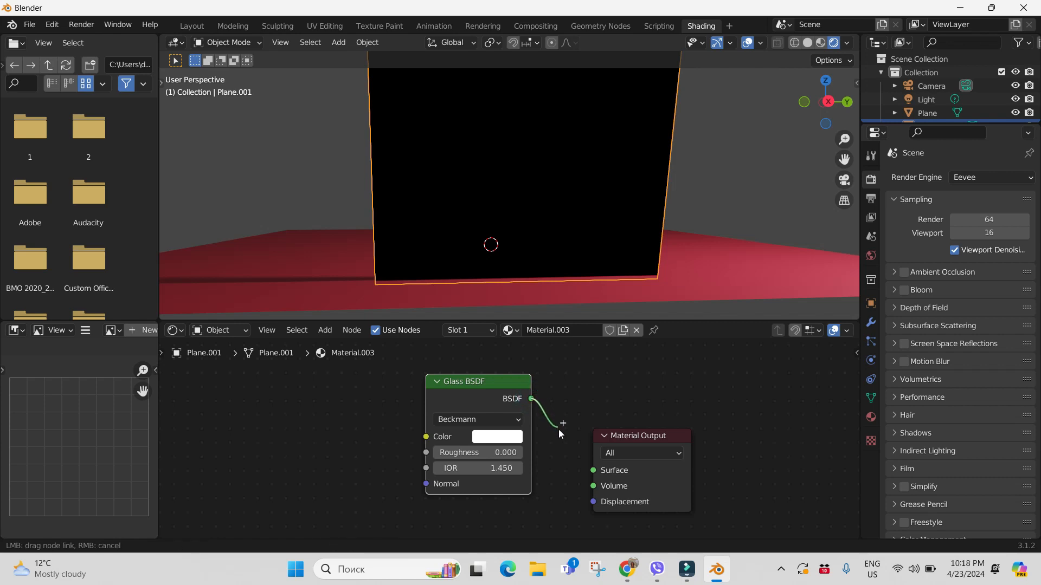
{"action": "left_click_drag", "start_coordinate": [571, 453], "coordinate": [585, 473]}
{"action": "left_click_drag", "start_coordinate": [590, 475], "coordinate": [592, 472]}
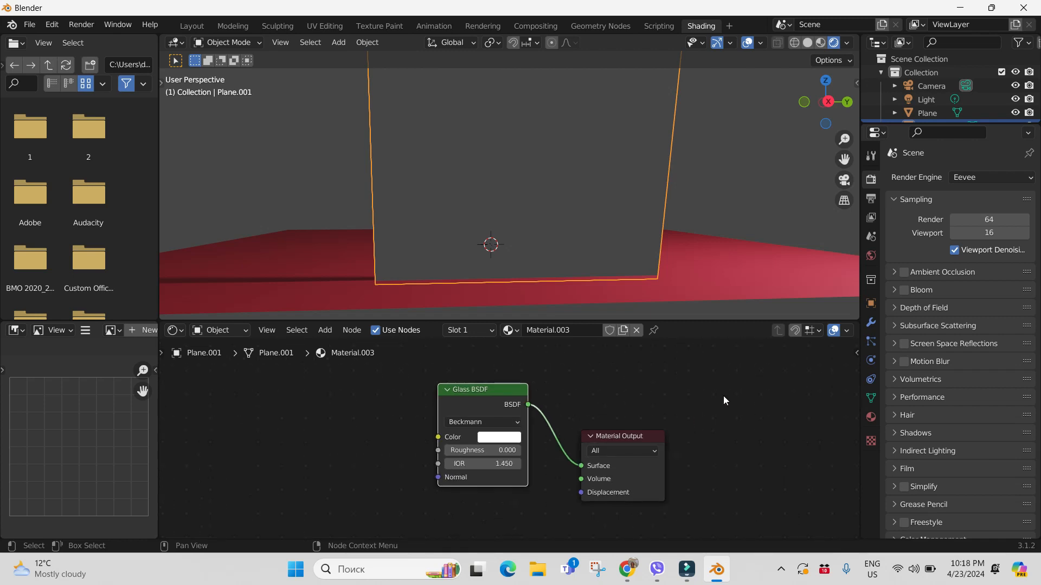
Darken the Glass BSDF's white color to a brightness value of about 0.868 and set its Roughness to 0.001
{"action": "left_click", "coordinate": [497, 436]}
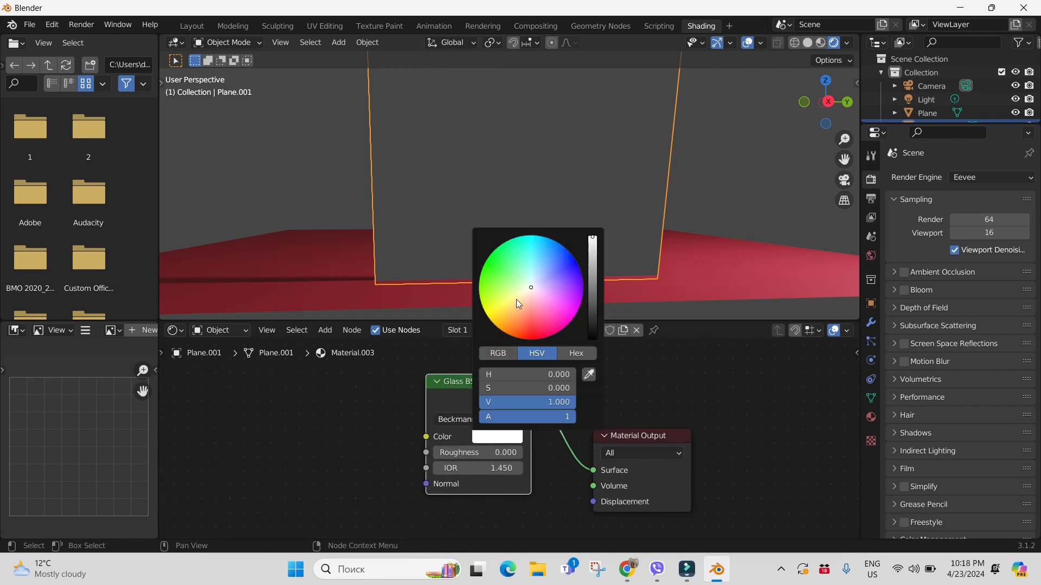
{"action": "left_click", "coordinate": [593, 242]}
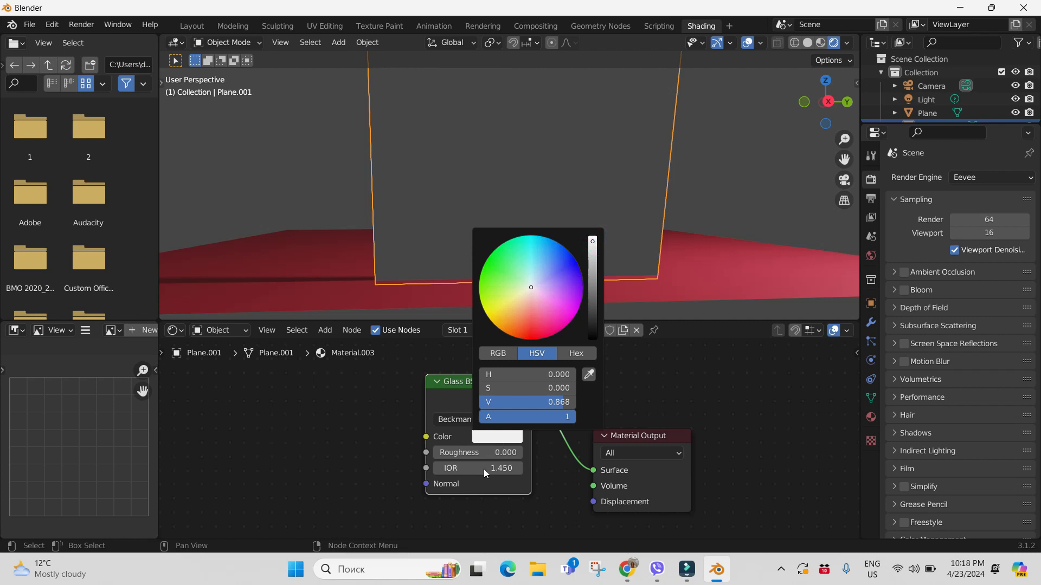
{"action": "left_click", "coordinate": [504, 451]}
{"action": "type", "text": "0."}
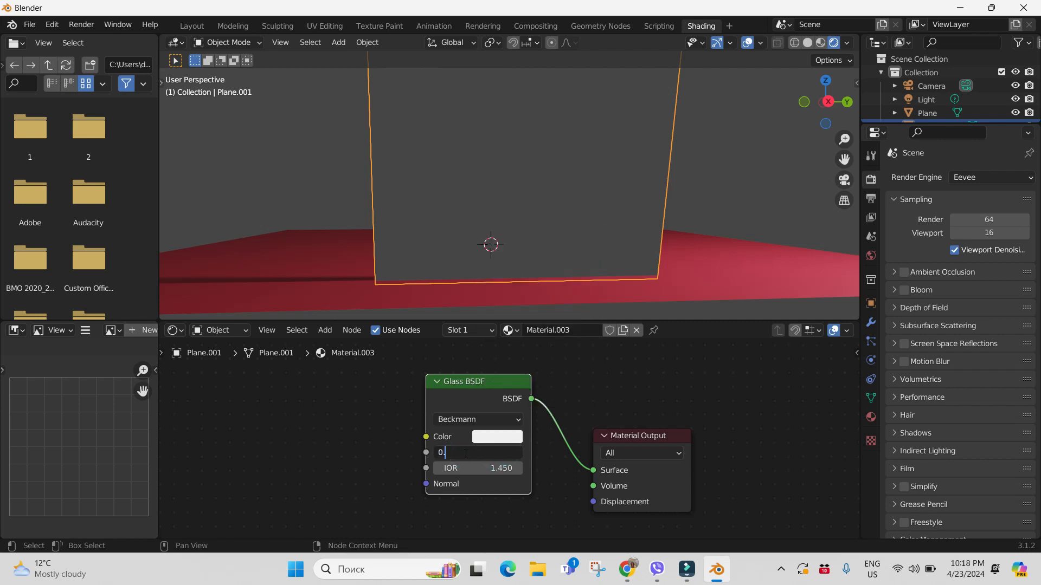
{"action": "type", "text": "001"}
{"action": "key", "text": "Return"}
{"action": "left_click", "coordinate": [757, 473]}
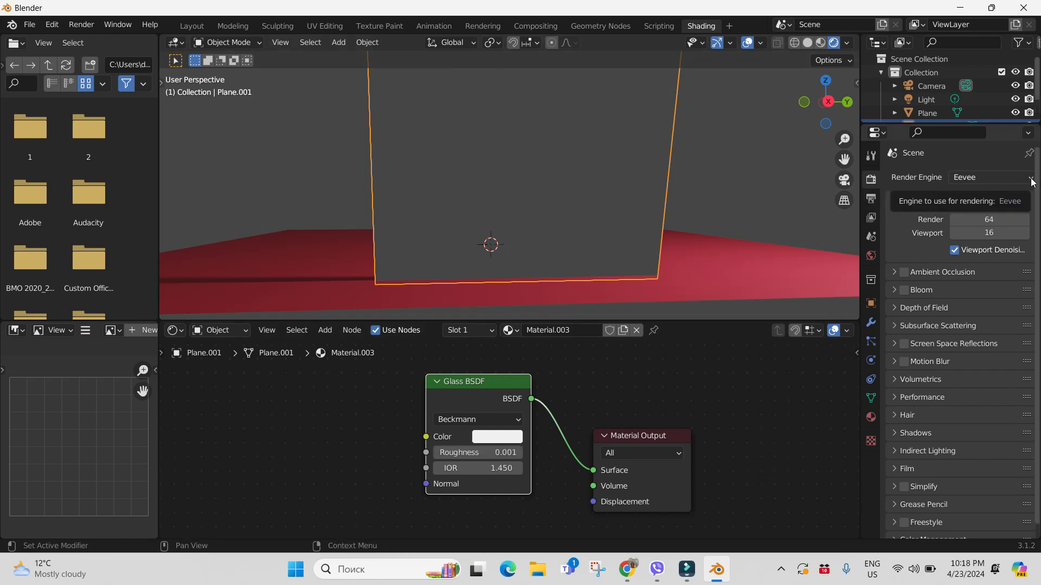
Switch the render engine to Cycles and check the yellow sphere through the upright glass plane
{"action": "left_click", "coordinate": [1011, 179]}
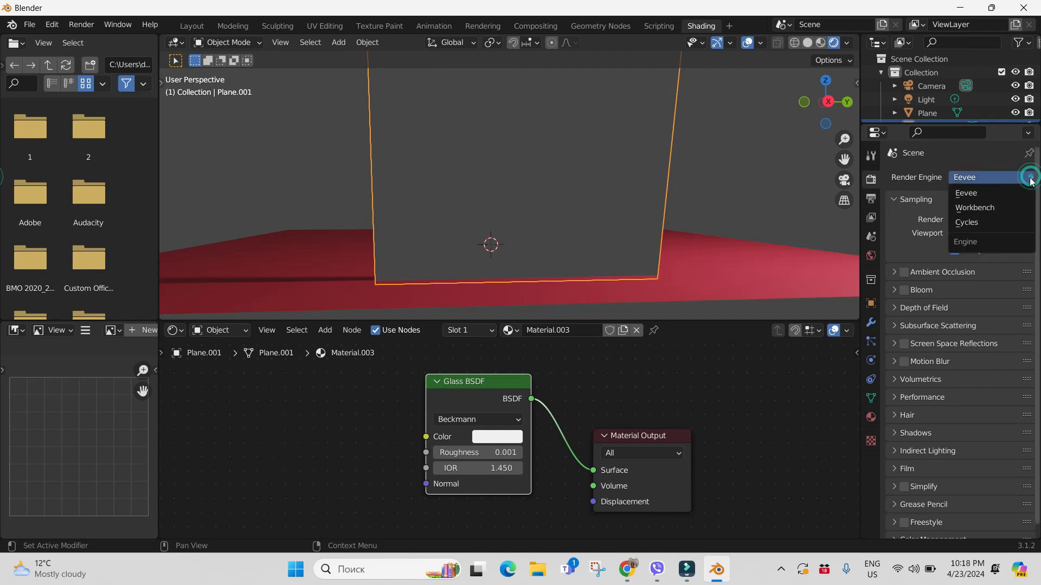
{"action": "left_click", "coordinate": [1003, 221]}
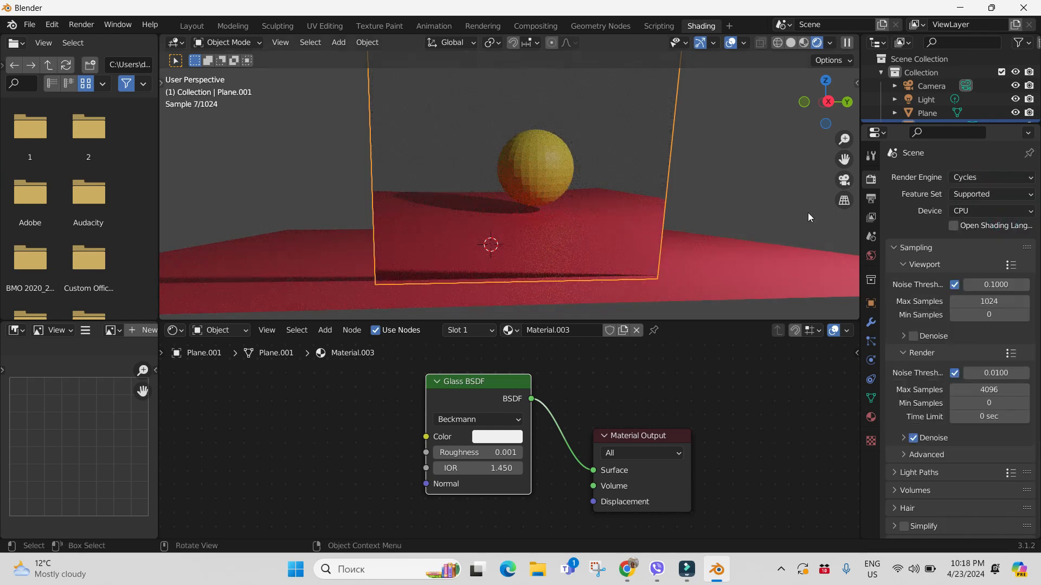
{"action": "scroll", "coordinate": [808, 212], "scroll_direction": "down", "scroll_amount": 4}
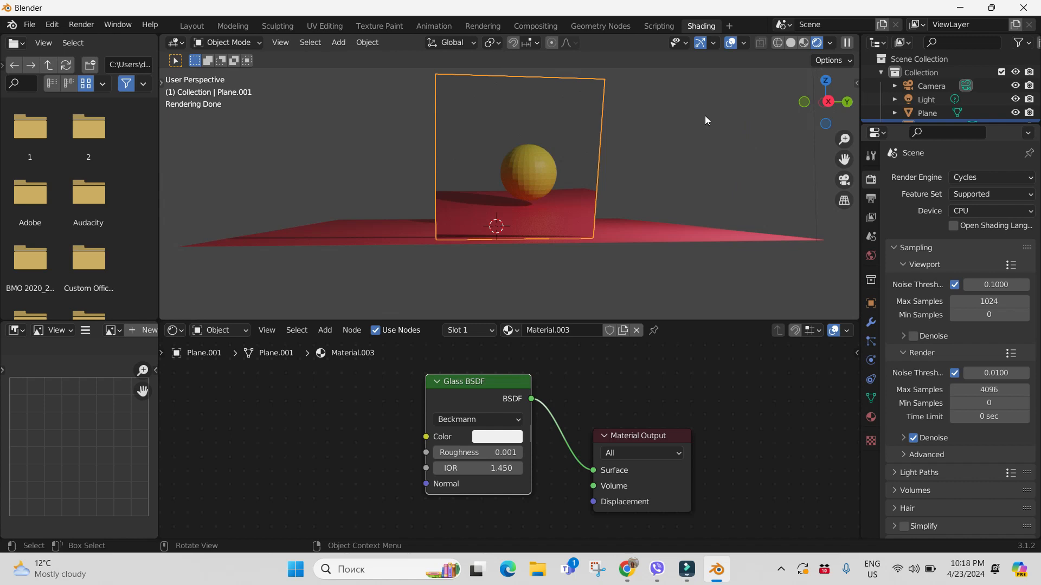
{"action": "scroll", "coordinate": [703, 116], "scroll_direction": "up", "scroll_amount": 1}
{"action": "mouse_move", "coordinate": [846, 102]}
{"action": "left_mouse_down"}
{"action": "mouse_move", "coordinate": [846, 129]}
{"action": "mouse_move", "coordinate": [846, 100]}
{"action": "left_mouse_up"}
{"action": "scroll", "coordinate": [737, 182], "scroll_direction": "down", "scroll_amount": 3}
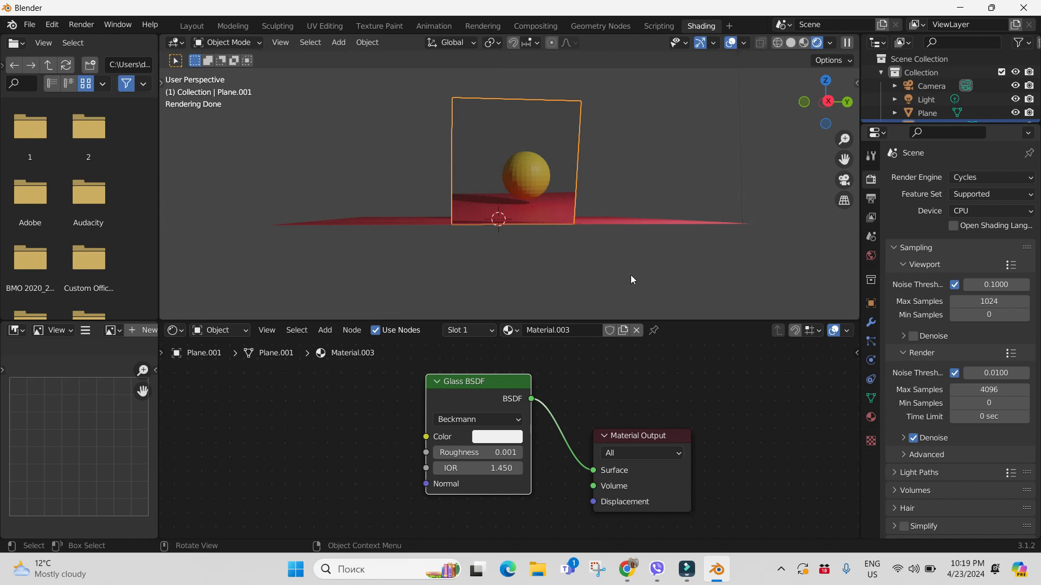
{"action": "scroll", "coordinate": [653, 231], "scroll_direction": "up", "scroll_amount": 3}
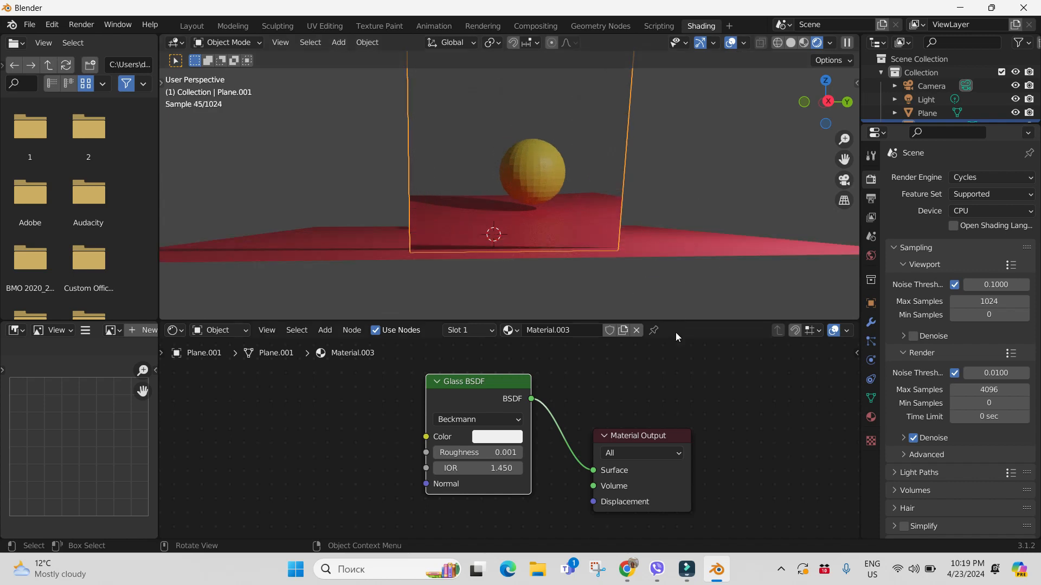